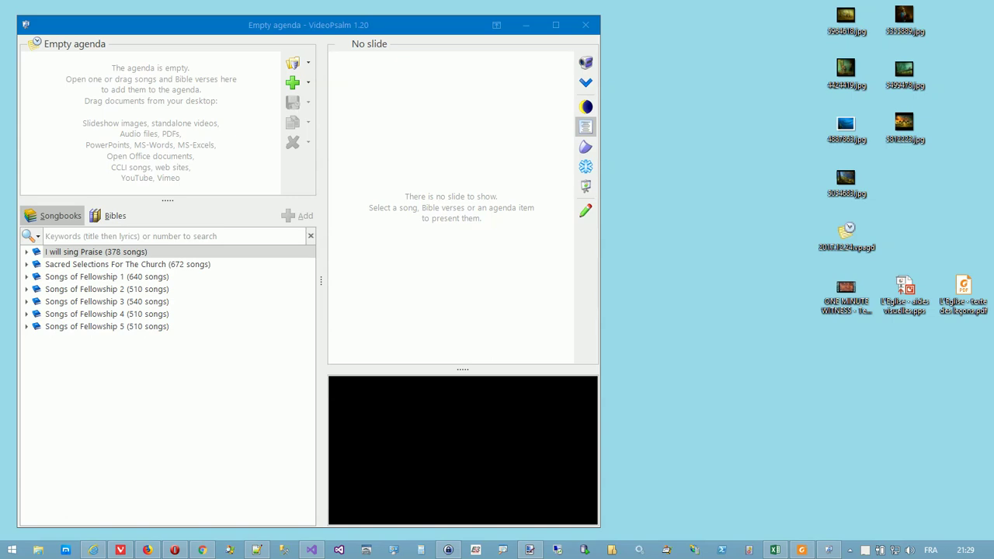
Add the 2017.12.24 agenda file to the agenda and open the projection window with F5
left_click_drag(839, 229, 138, 94)
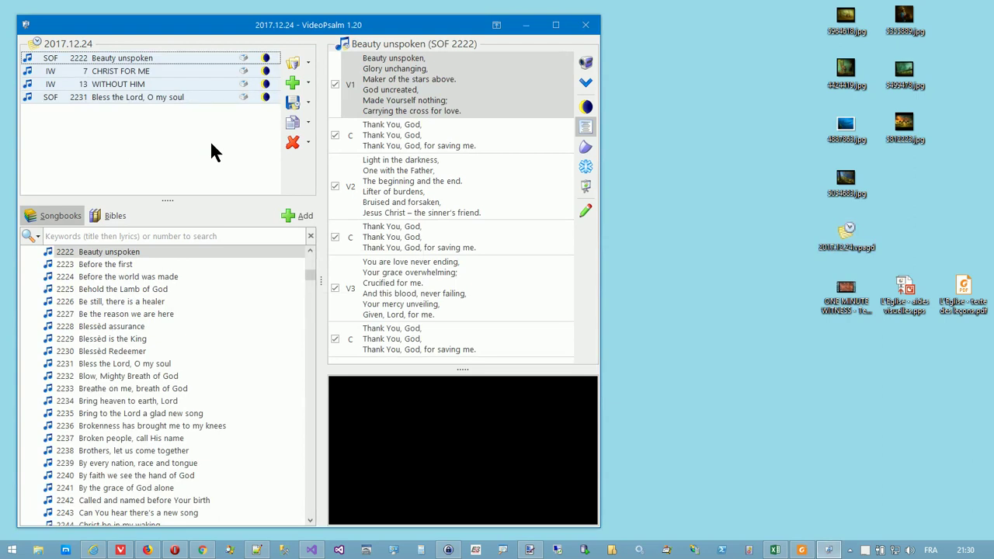
key("F5")
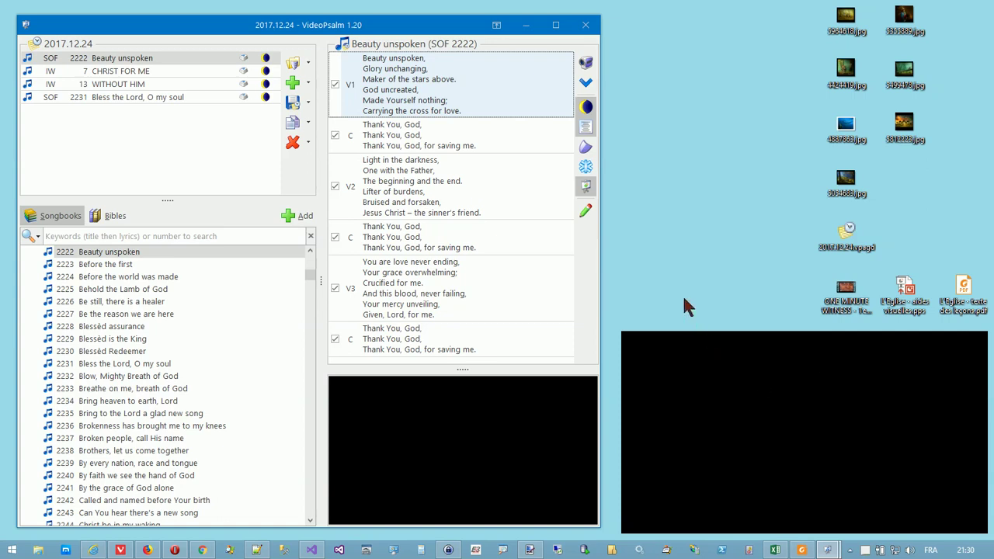
left_click(587, 189)
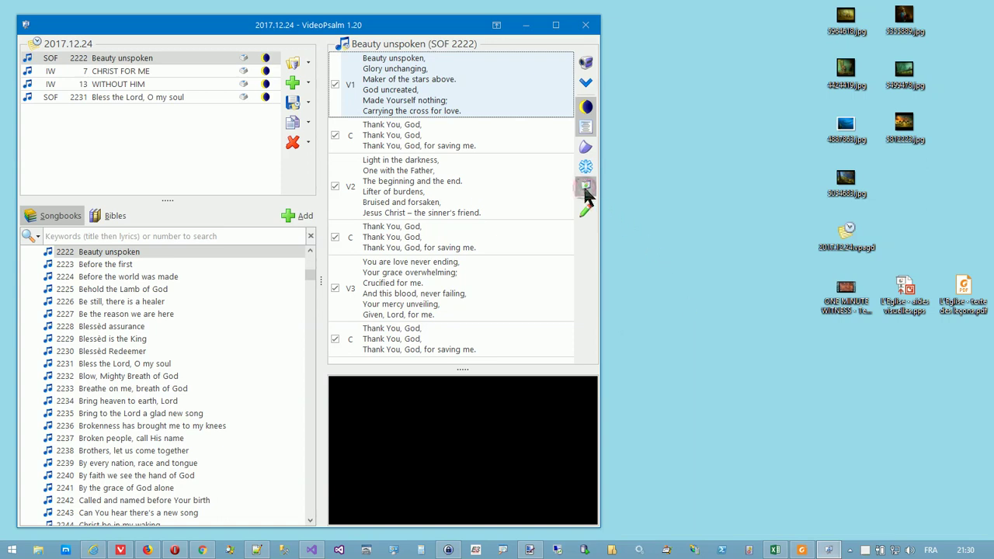
left_click(587, 190)
left_click(586, 189)
left_click(587, 190)
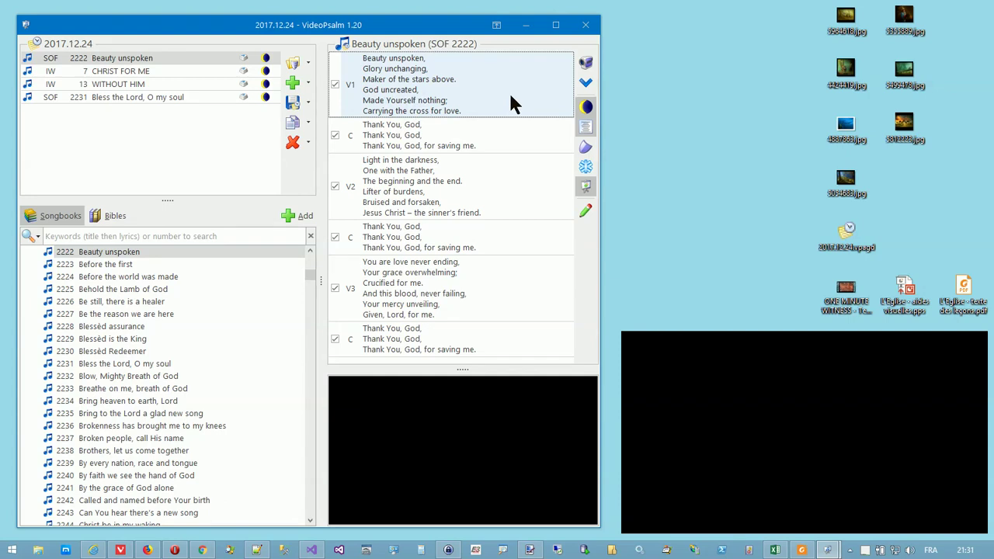
left_click(181, 58)
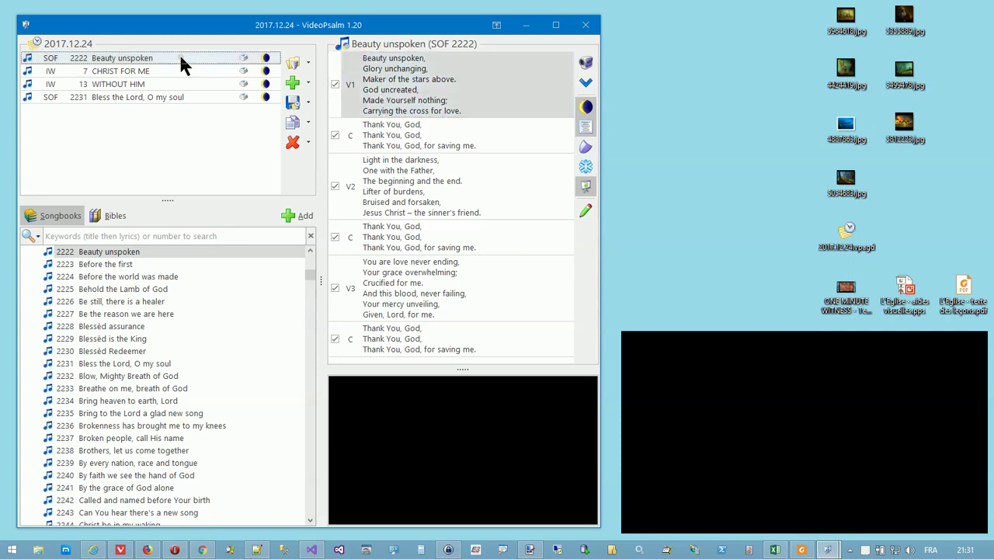
left_click(164, 70)
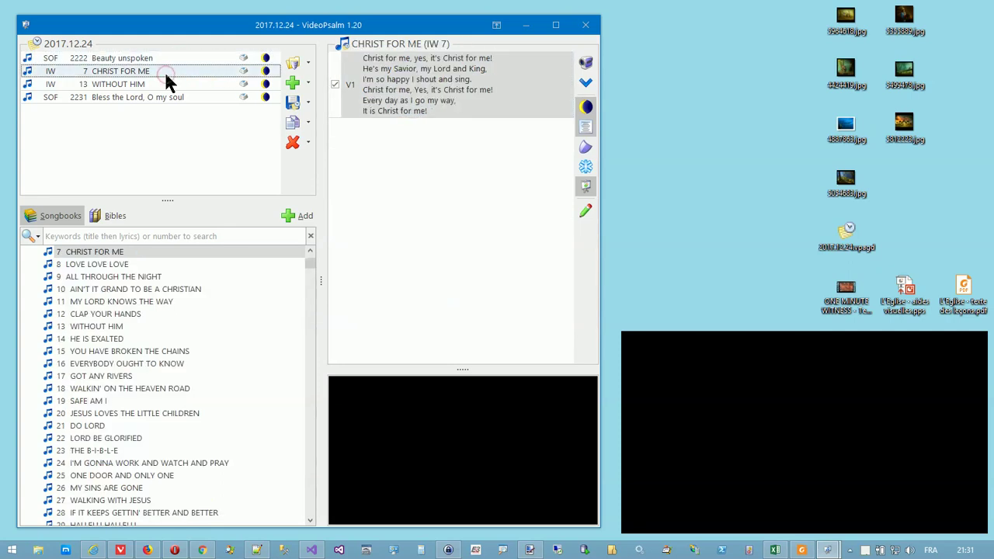
left_click(159, 85)
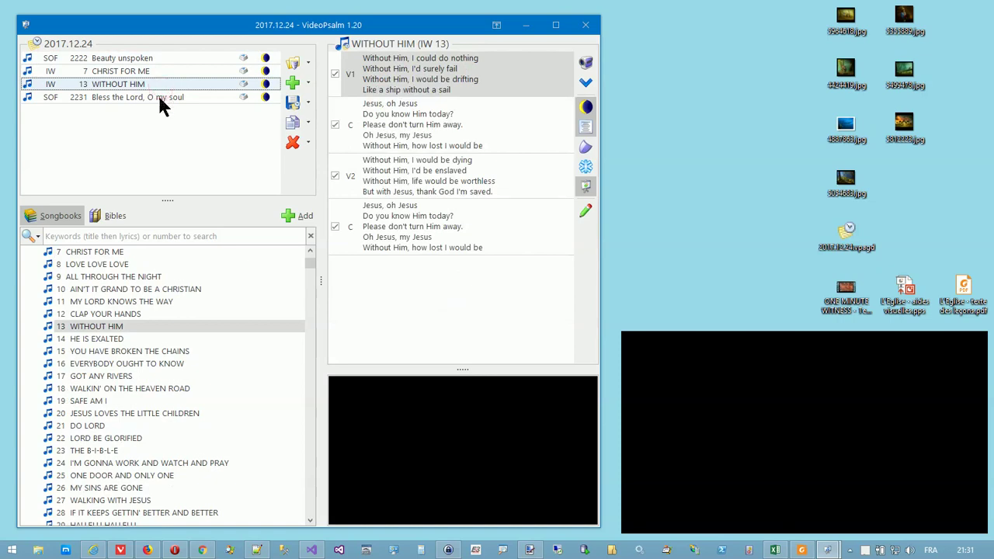
left_click(159, 98)
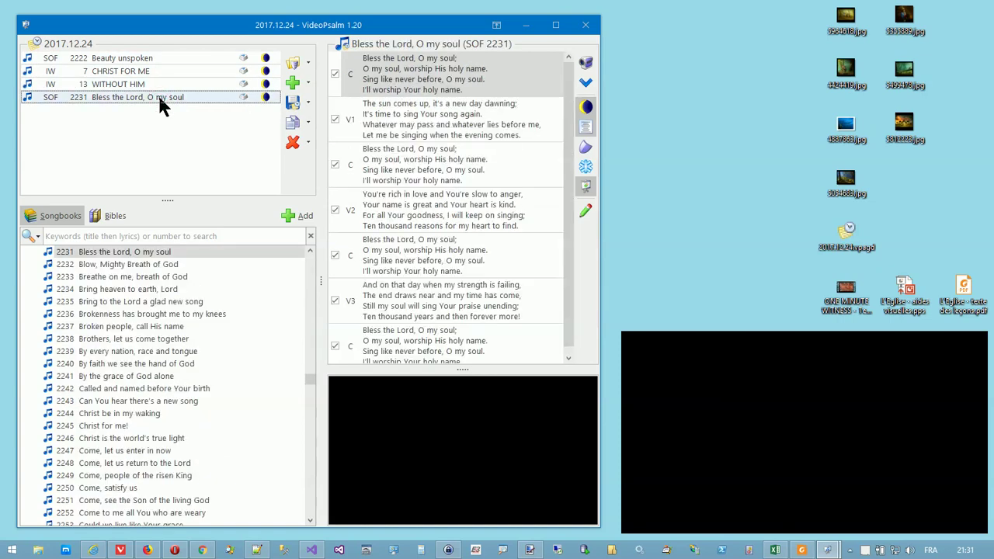
left_click(160, 327)
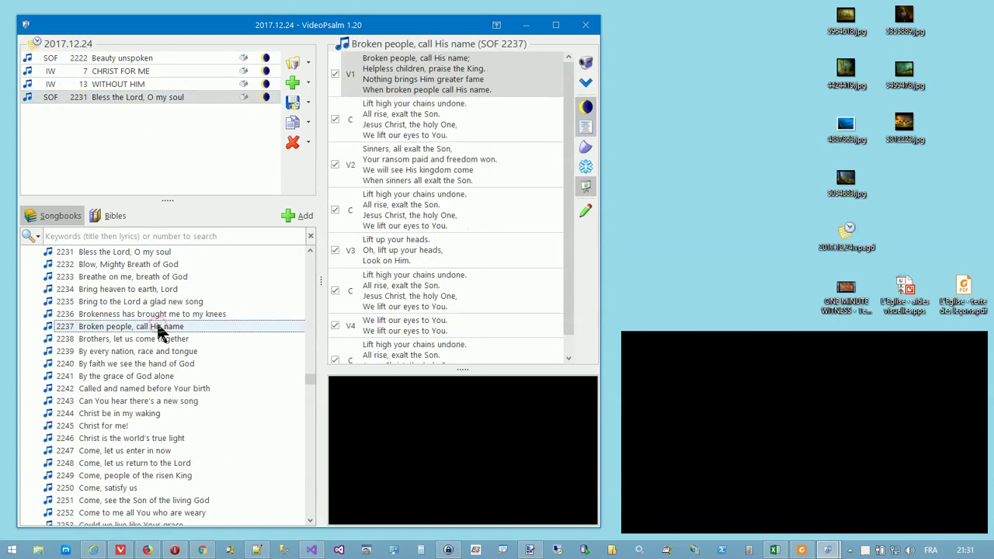
left_click(155, 363)
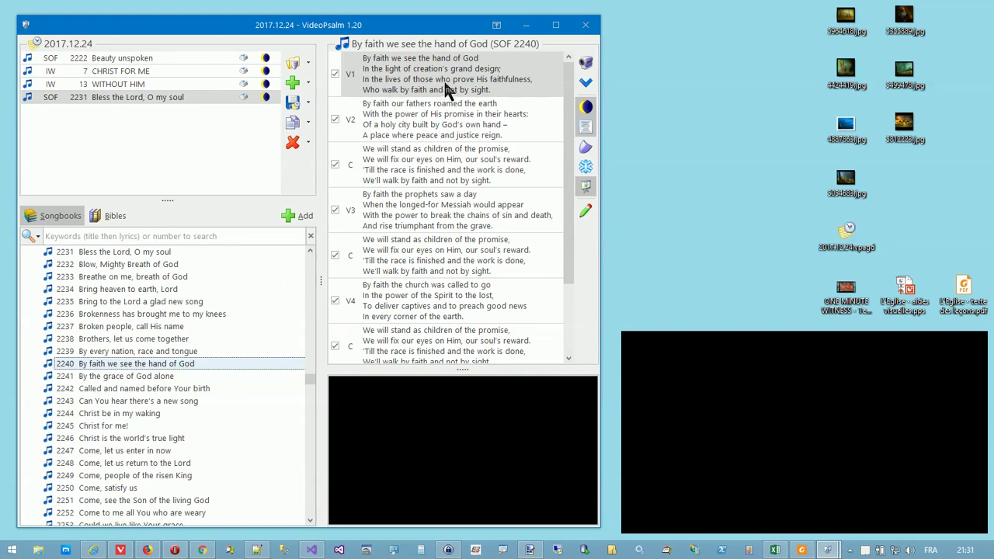
key("Home")
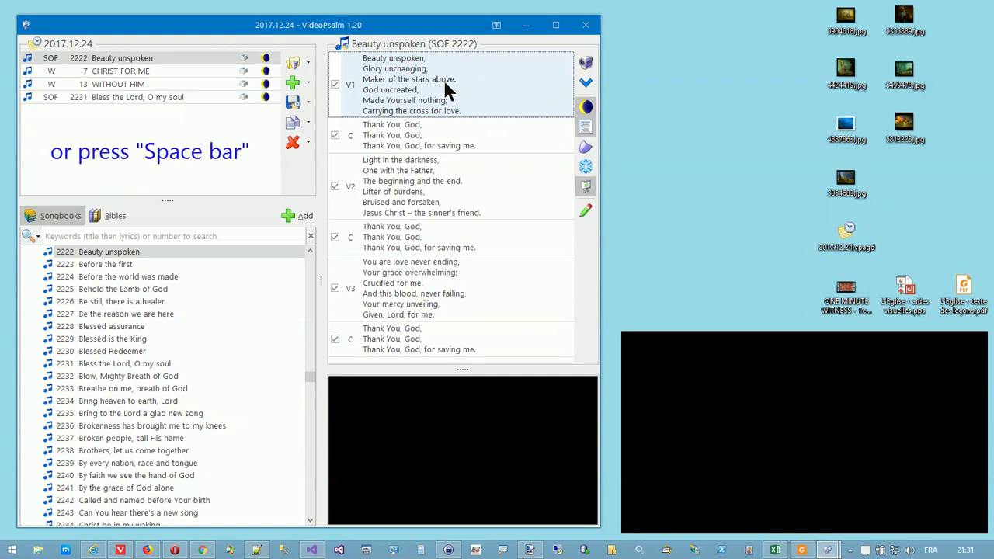
left_click(587, 92)
Project Beauty unspoken through its verses and choruses to the final chorus, then fade to black
left_click(586, 92)
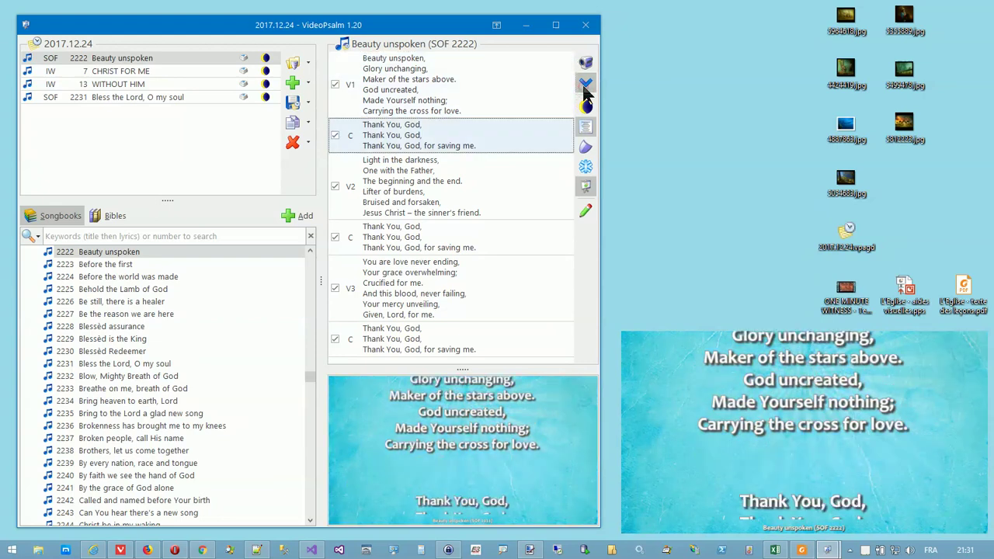
left_click(586, 92)
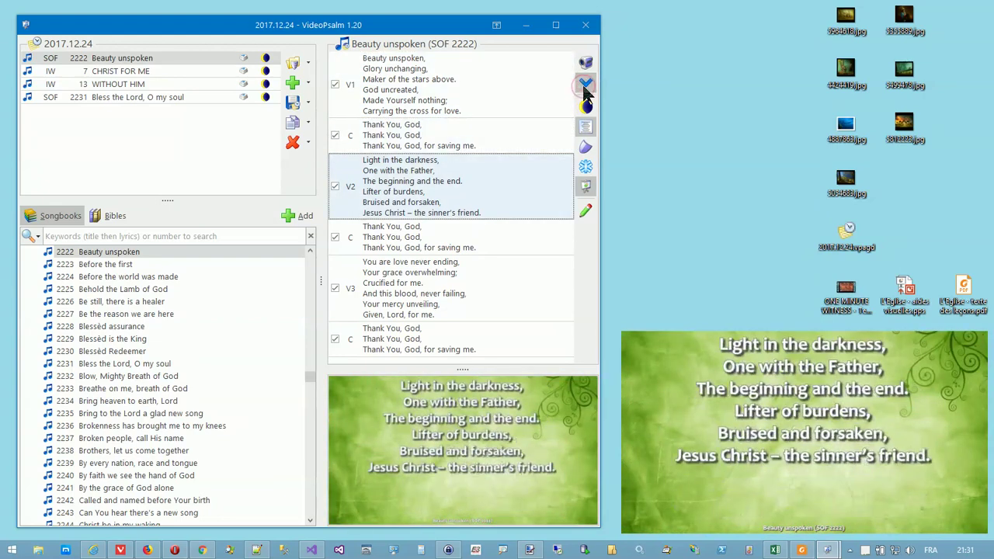
left_click(586, 92)
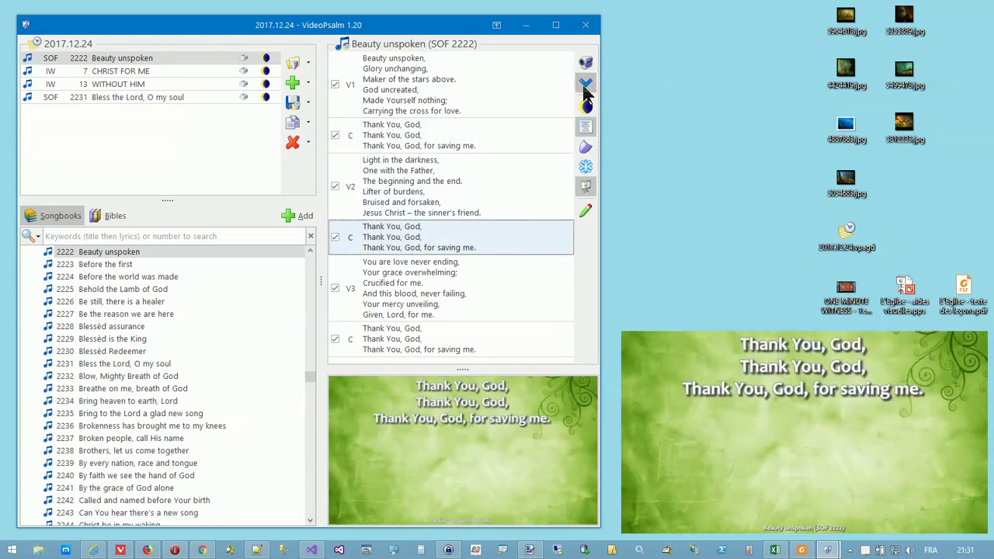
left_click(586, 92)
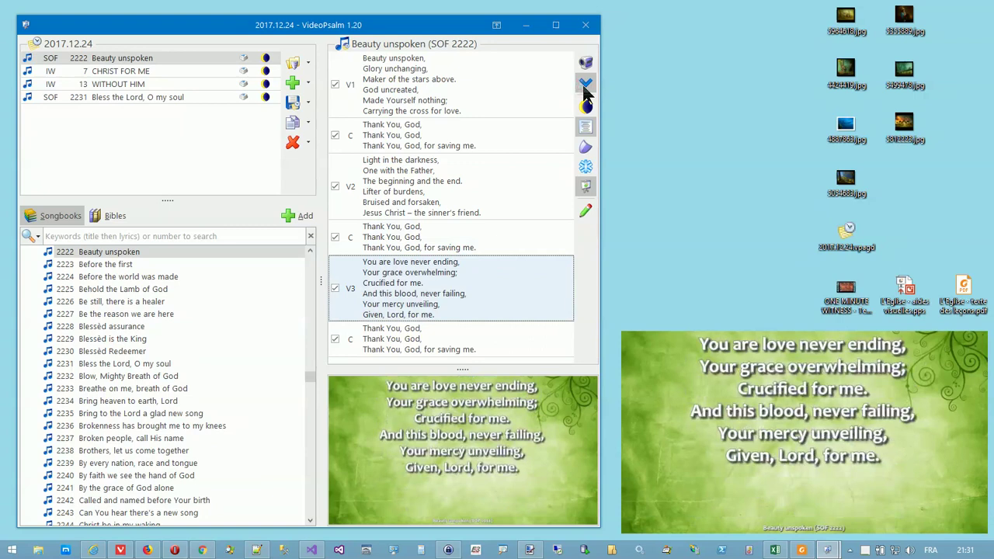
left_click(587, 91)
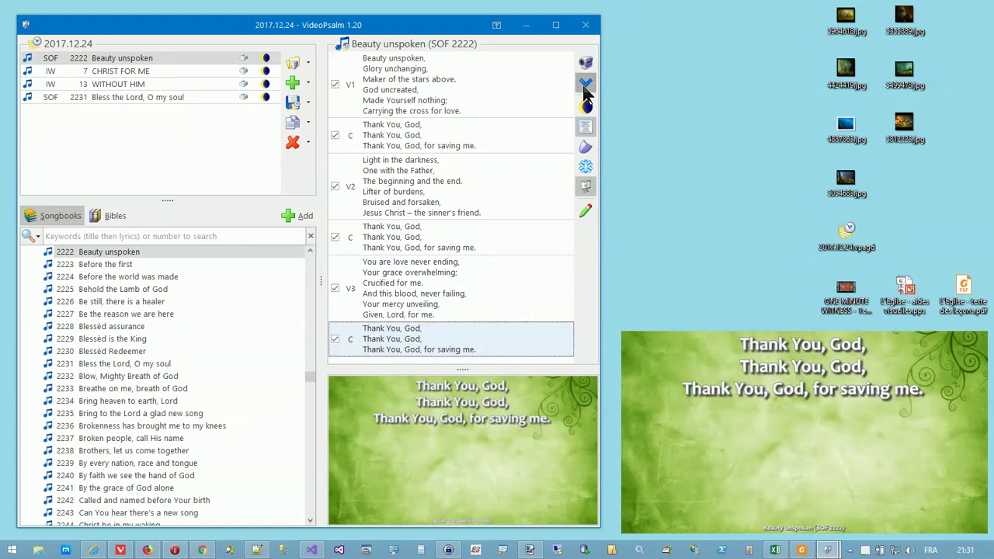
left_click(587, 92)
Project CHRIST FOR ME, then WITHOUT HIM through chorus and verse 2 to its final chorus
left_click(586, 91)
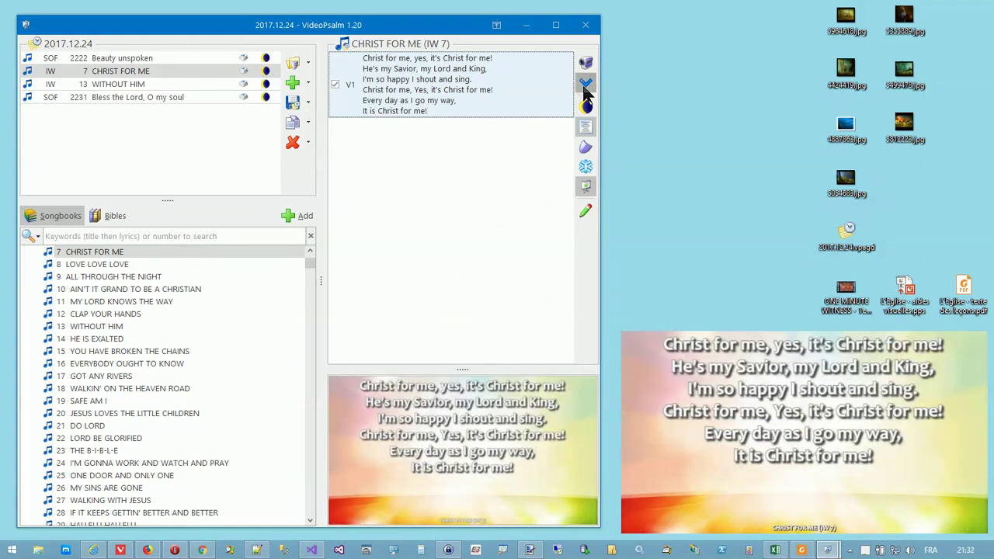
left_click(587, 92)
left_click(587, 92)
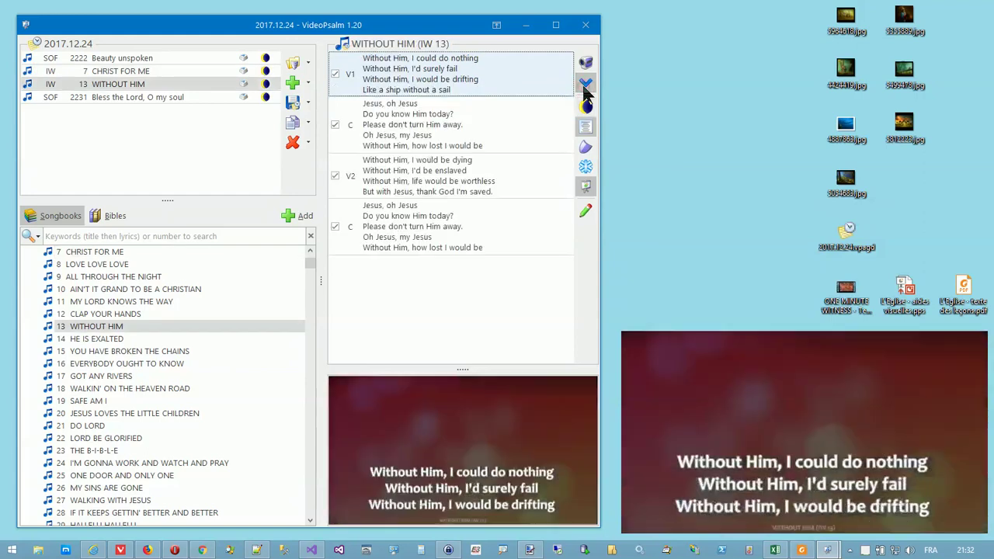
left_click(586, 91)
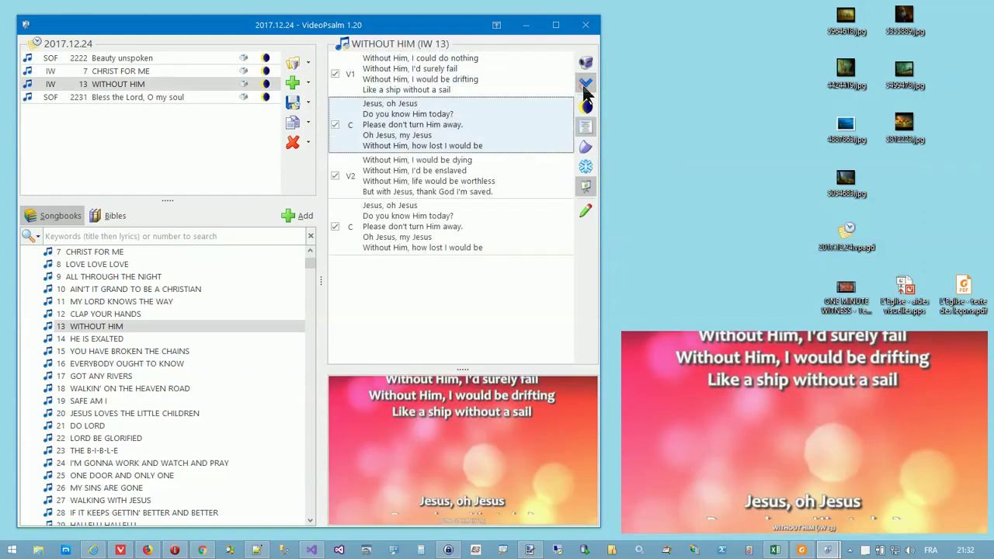
left_click(587, 92)
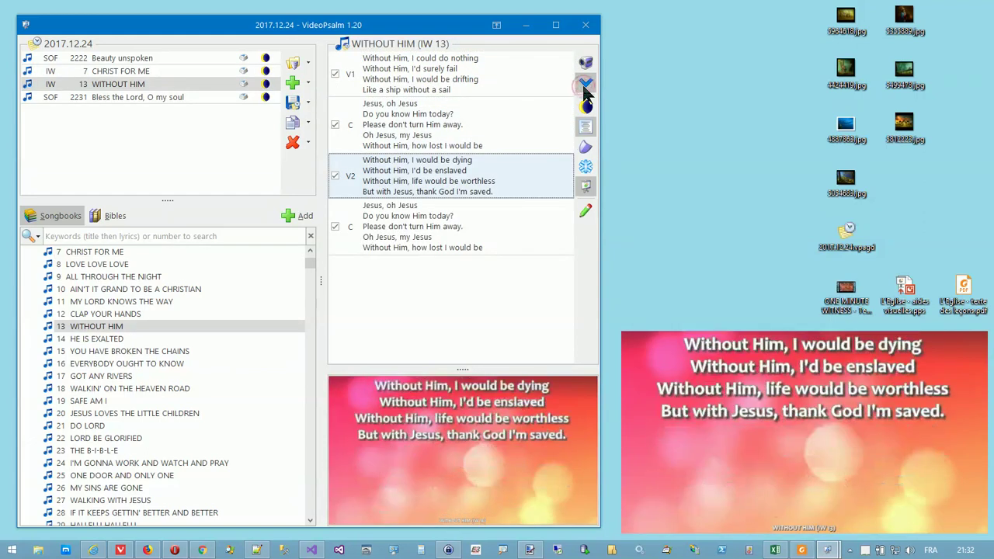
left_click(586, 91)
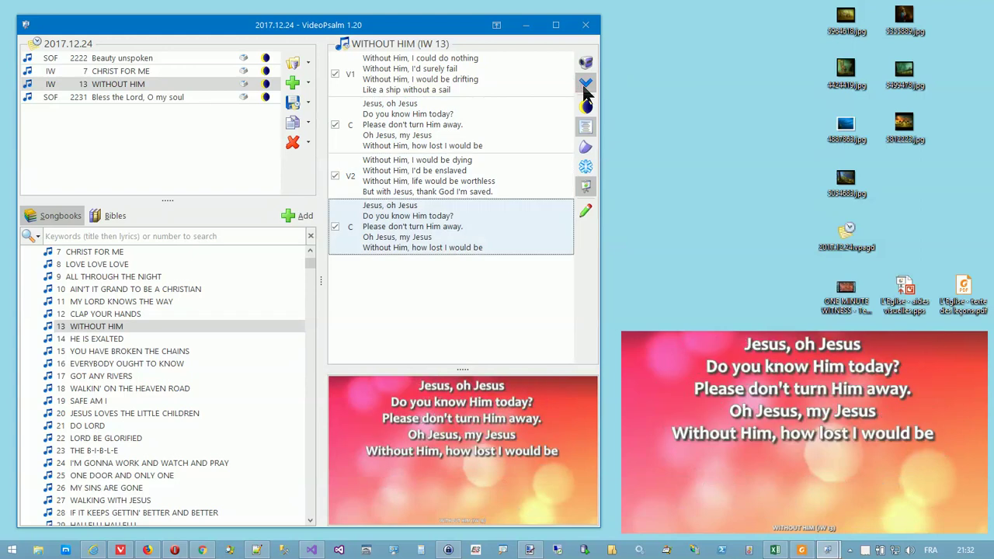
Jump between WITHOUT HIM's chorus, verse 1 and verse 2, then return to its first slide
left_click(433, 126)
left_click(431, 81)
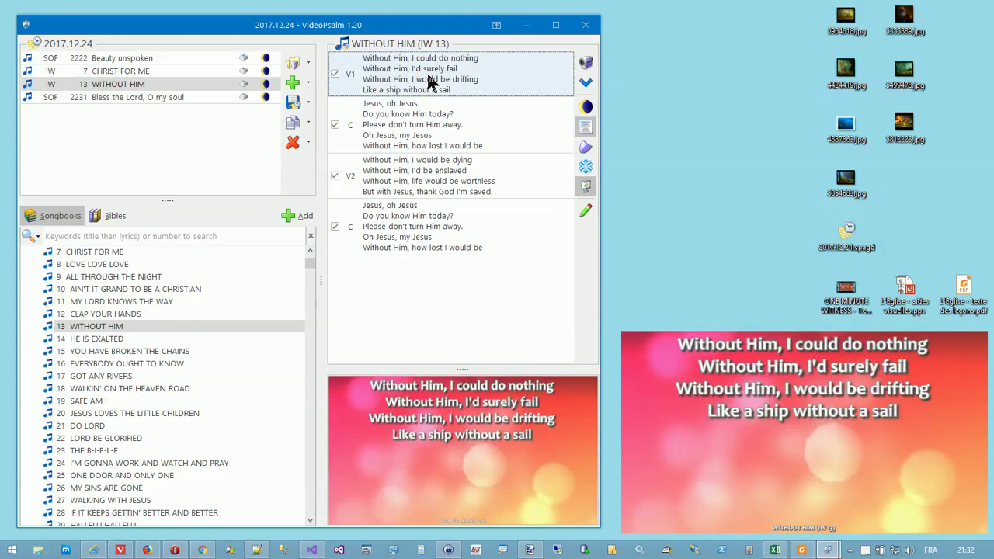
key("2")
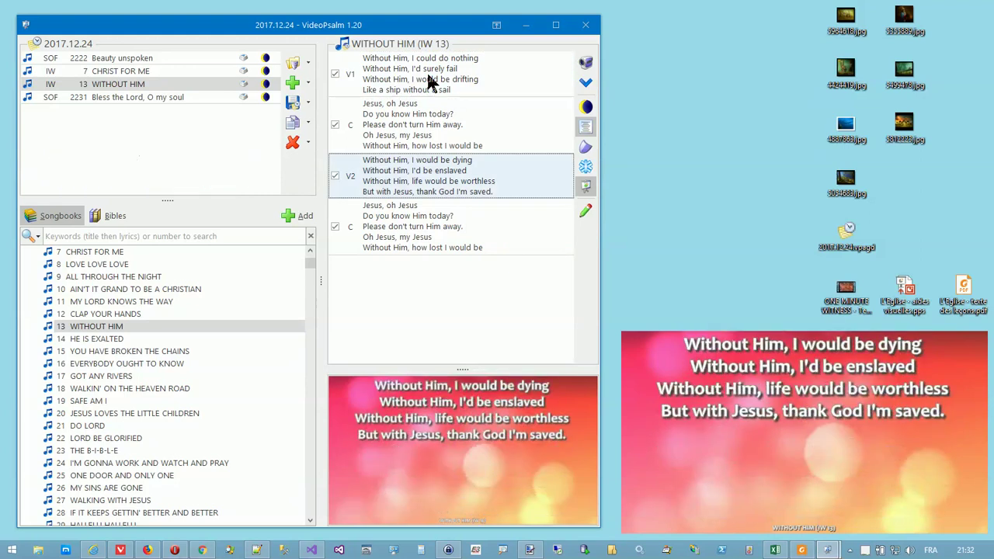
key("1")
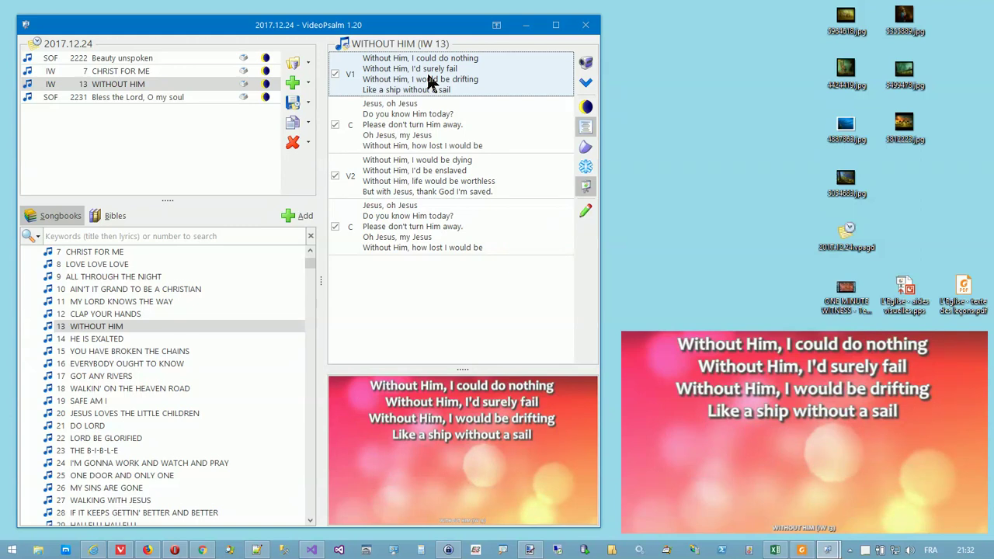
key("c")
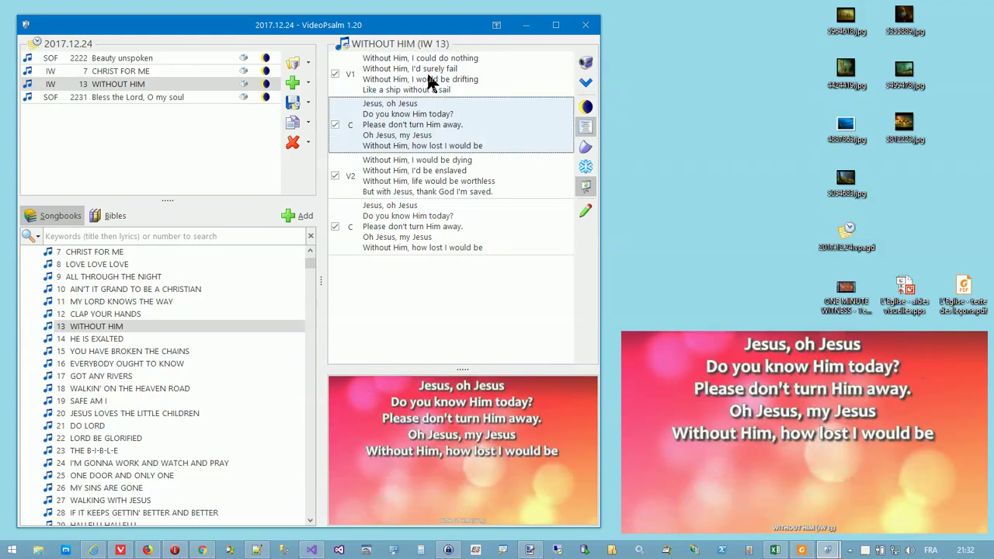
key("c")
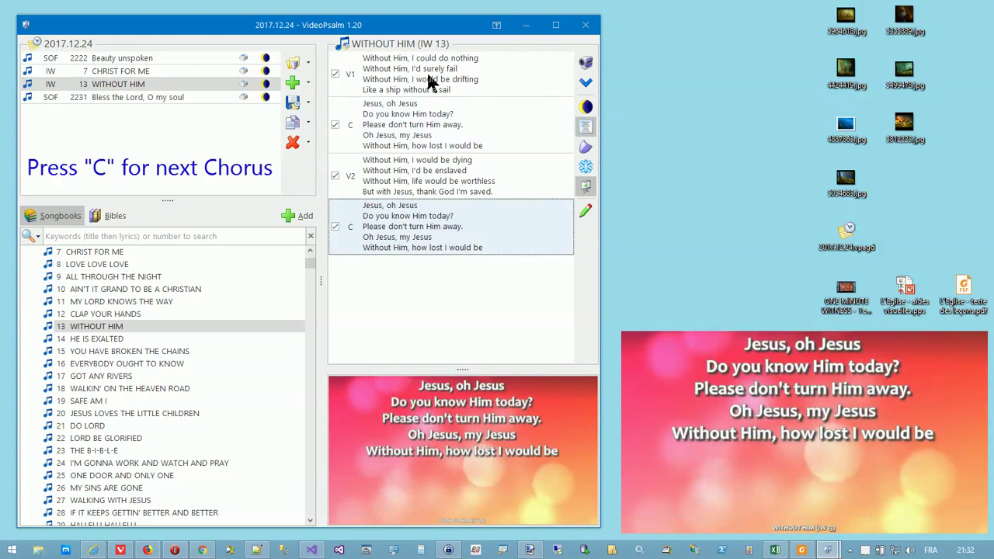
key("Home")
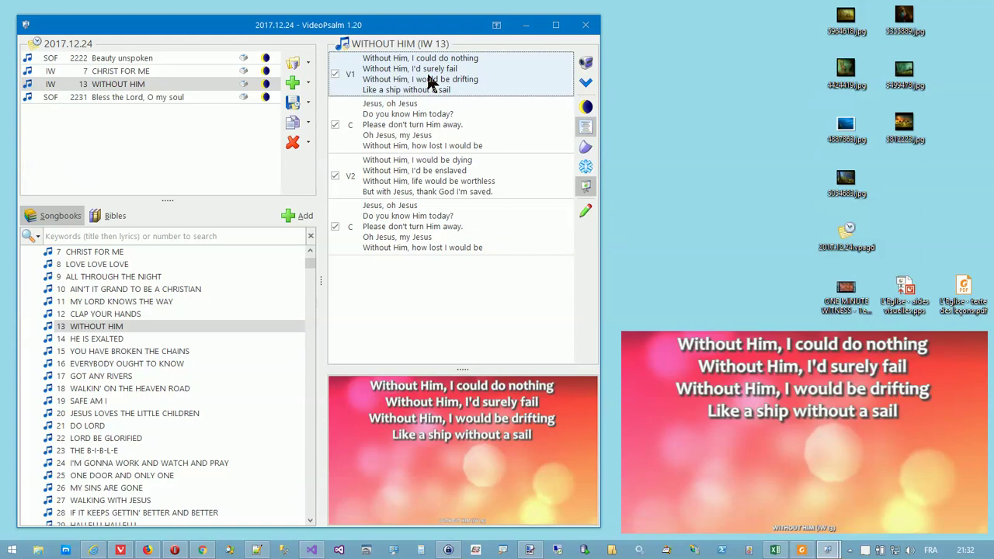
Advance WITHOUT HIM through the chorus to verse V2, then black out the screen
key("Down")
key("Down")
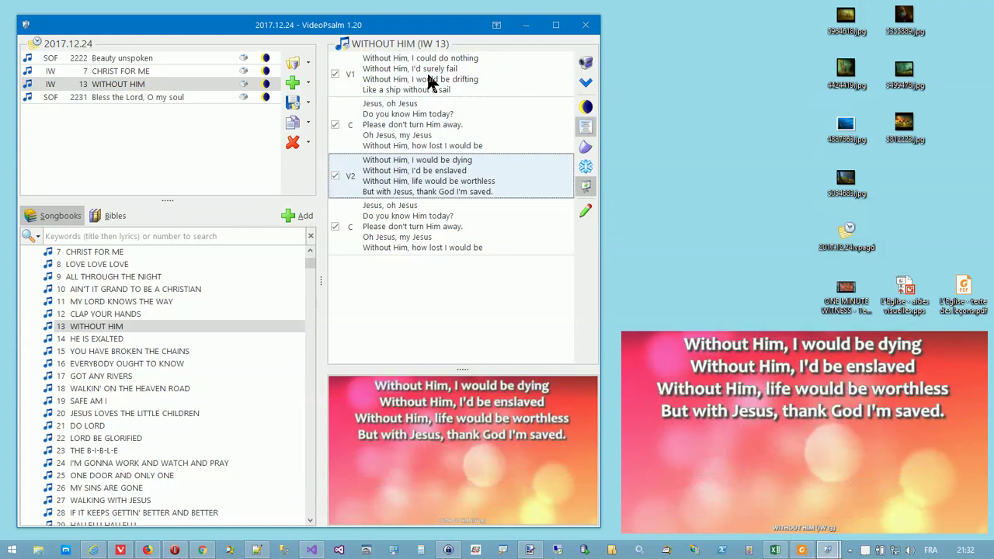
key("Down")
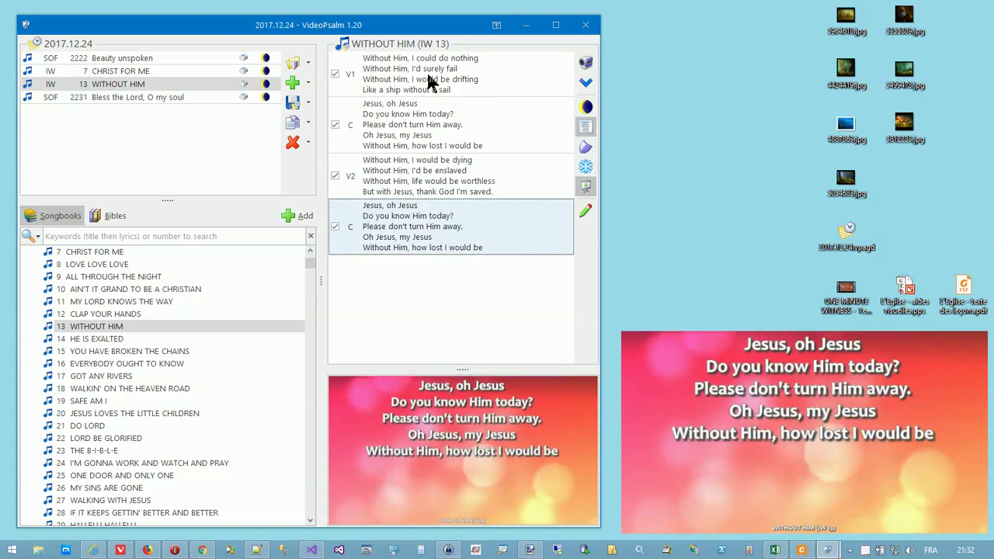
key("b")
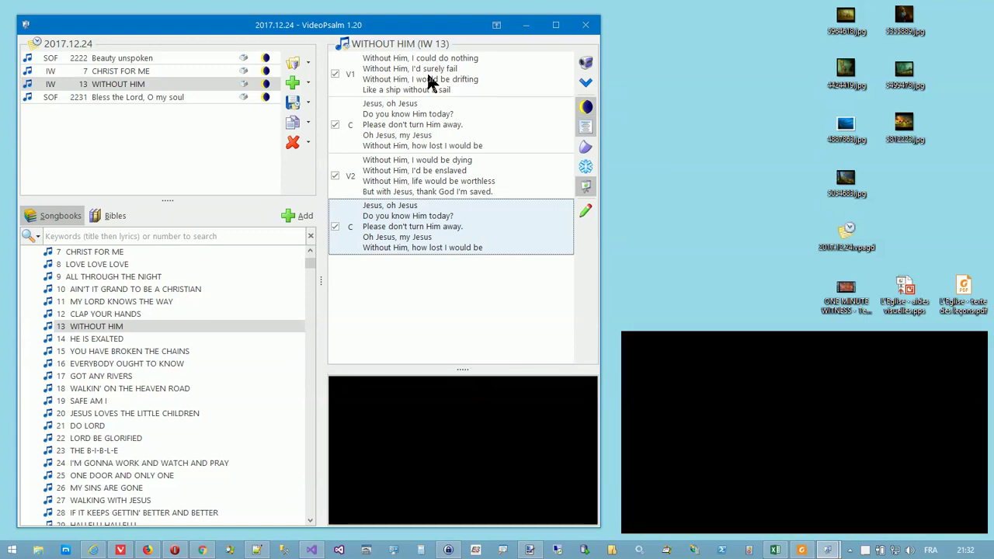
Move on to Bless the Lord, O my soul and step through to verse V2
key("Down")
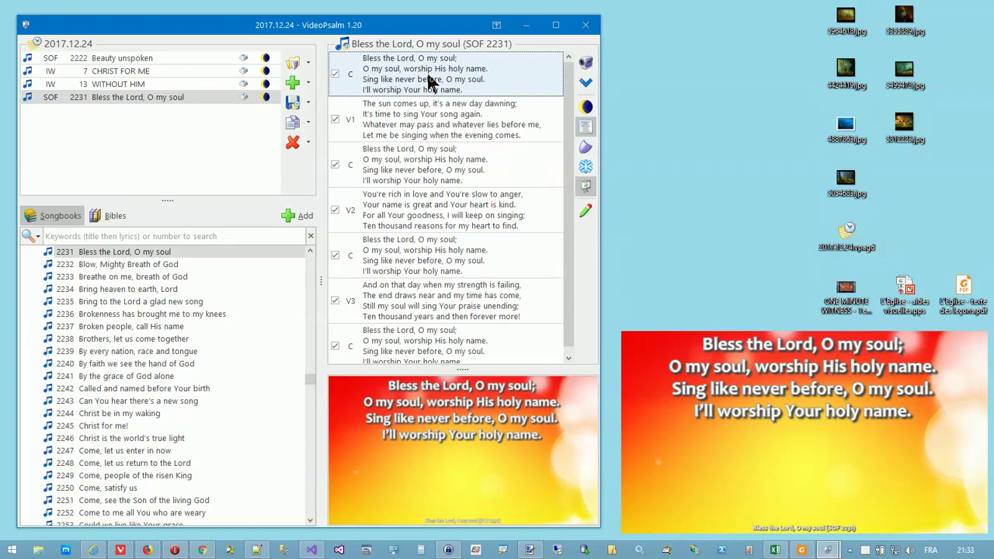
key("Down")
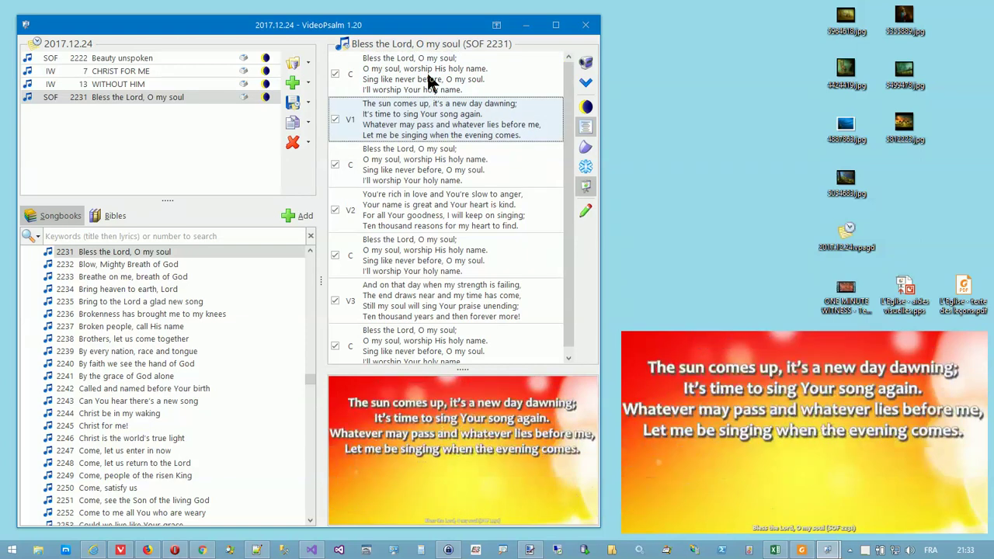
key("Down")
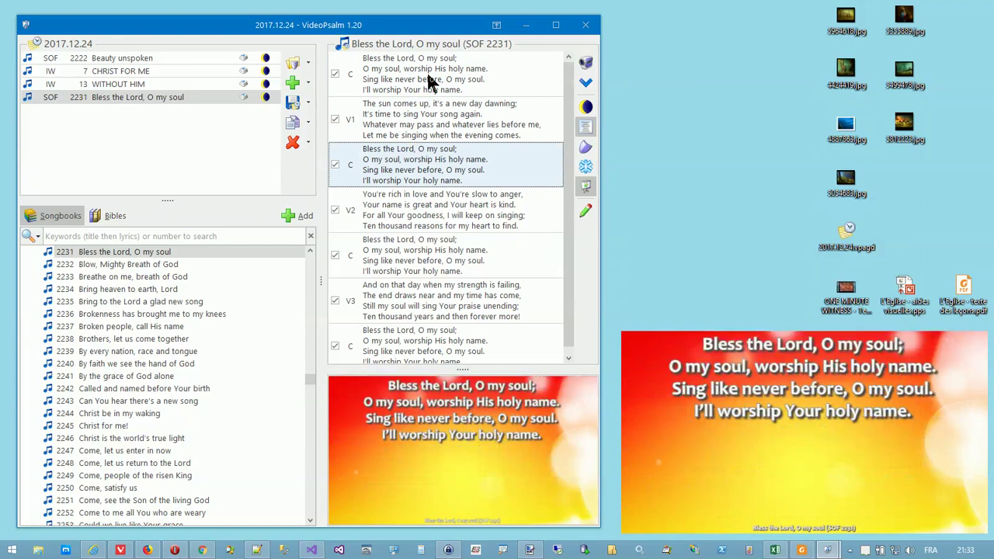
key("Down")
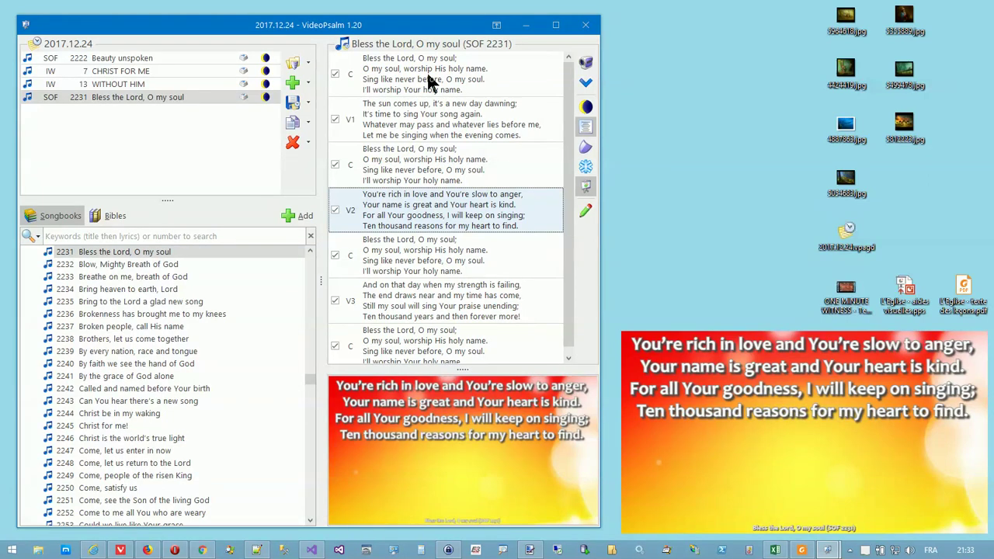
Set Beauty unspoken's sequence to 'Continue with the next item' and select CHRIST FOR ME
left_click(161, 58)
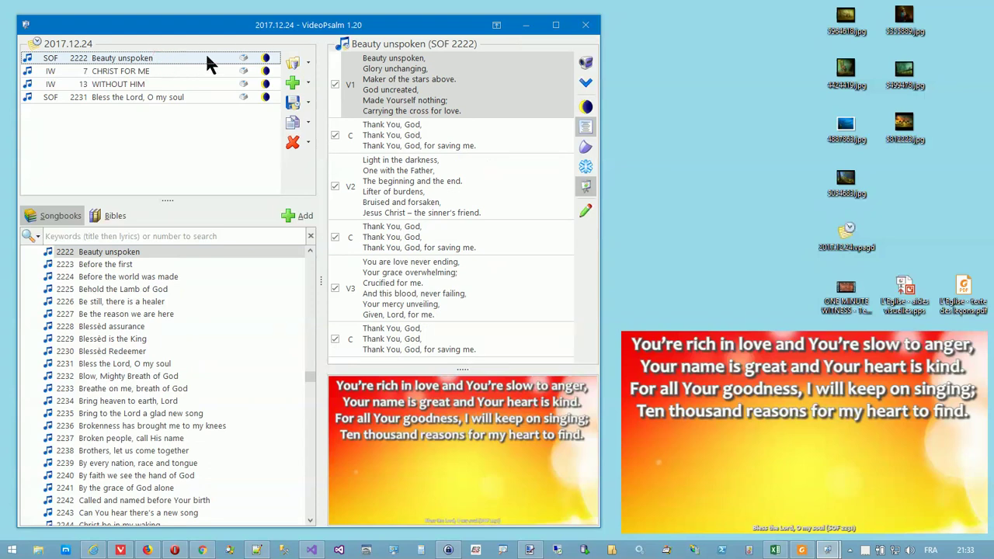
left_click(272, 58)
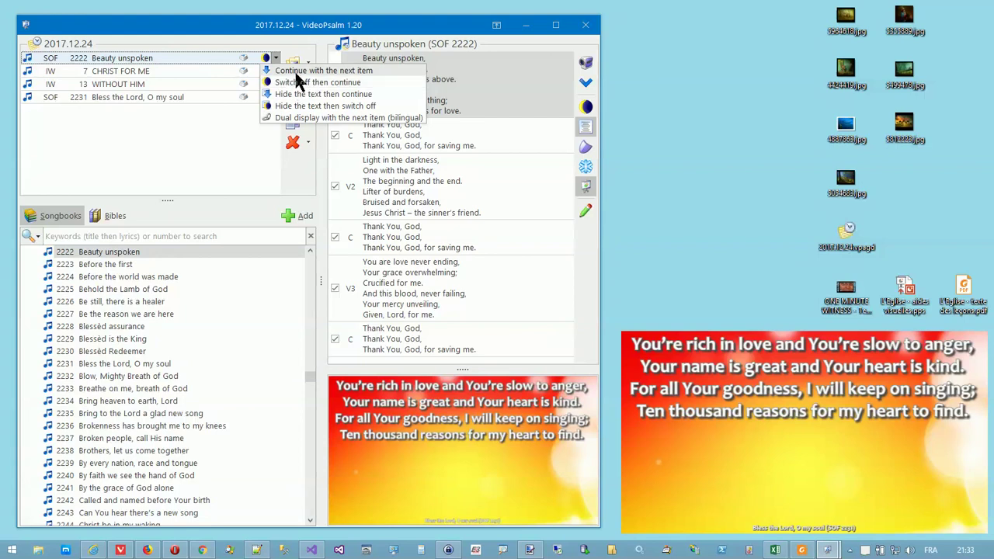
left_click(295, 72)
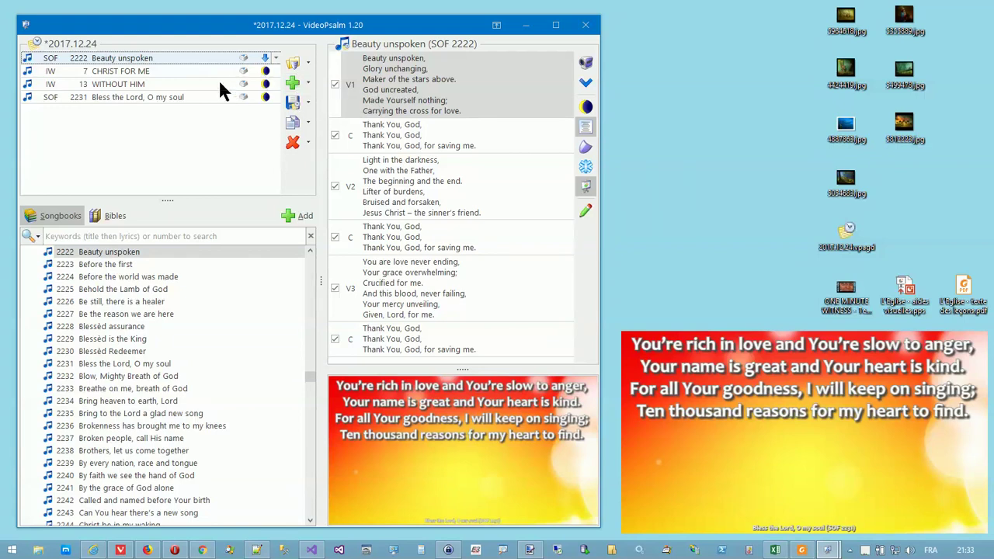
left_click(168, 67)
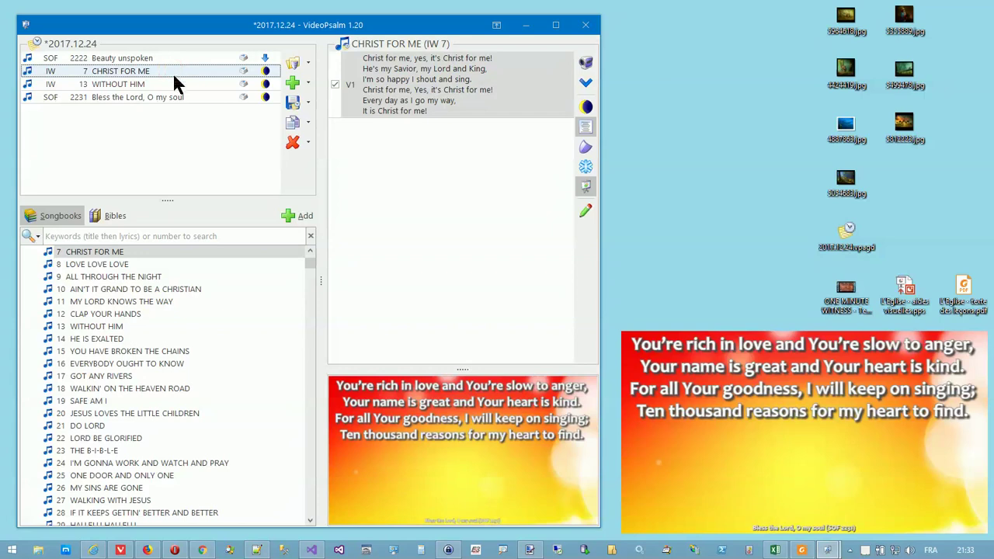
Select all four agenda songs and set their sequence to 'Continue with the next item'
left_click(174, 84)
left_click(177, 97)
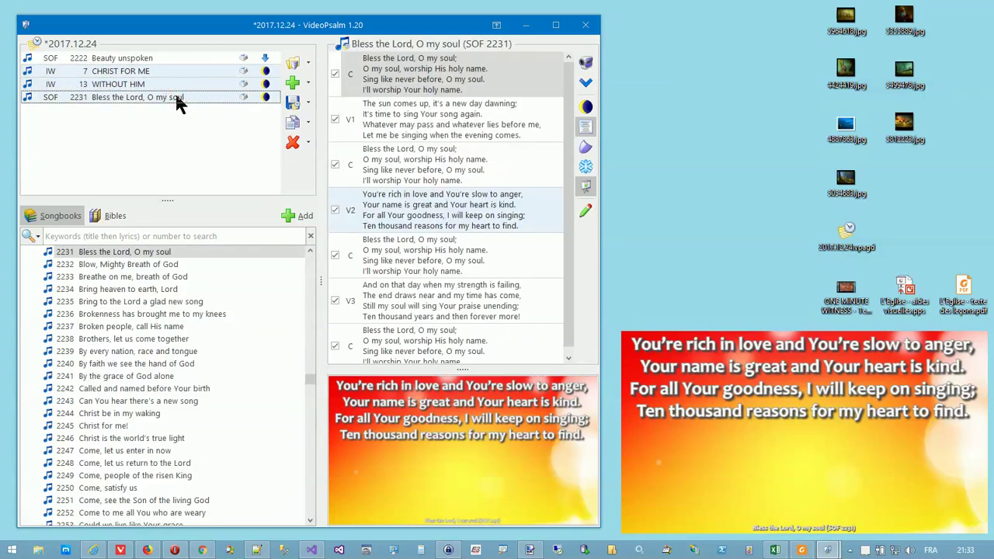
right_click(177, 99)
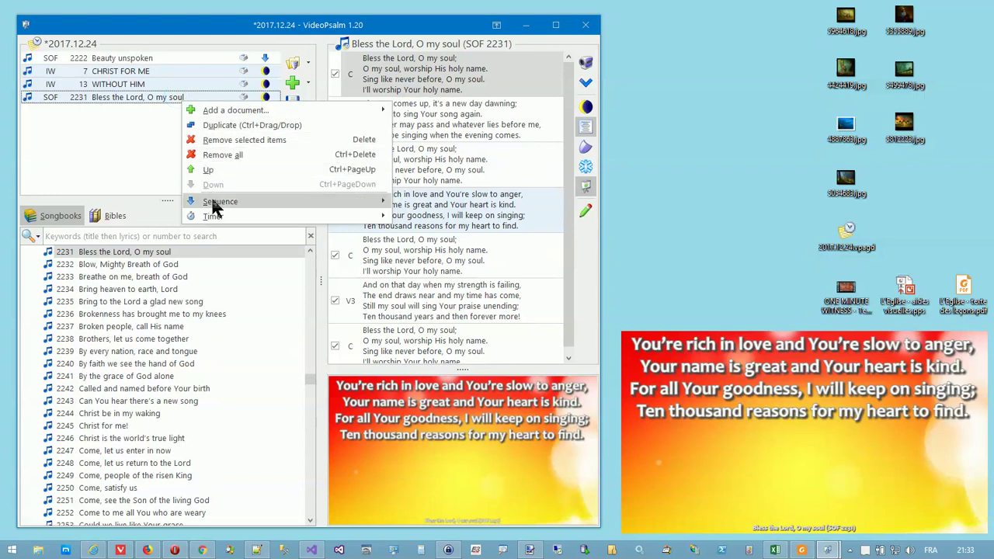
mouse_move(216, 204)
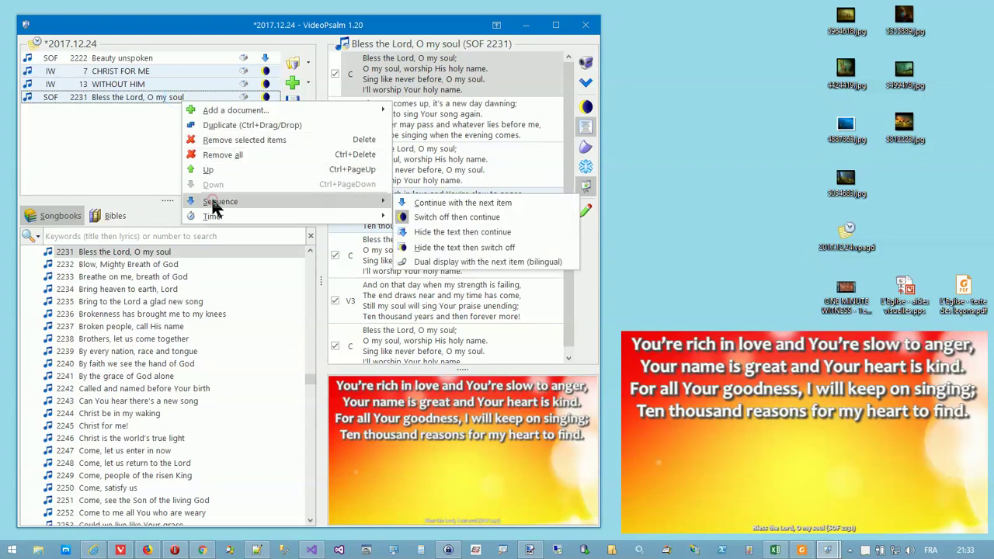
left_click(425, 203)
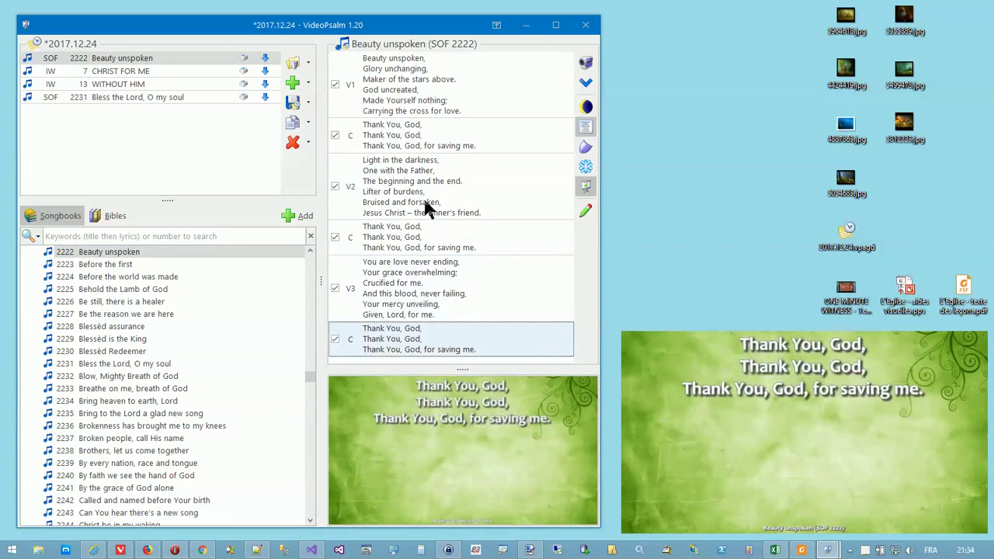
Advance through CHRIST FOR ME and WITHOUT HIM into Bless the Lord, O my soul, verse V3
key("Down")
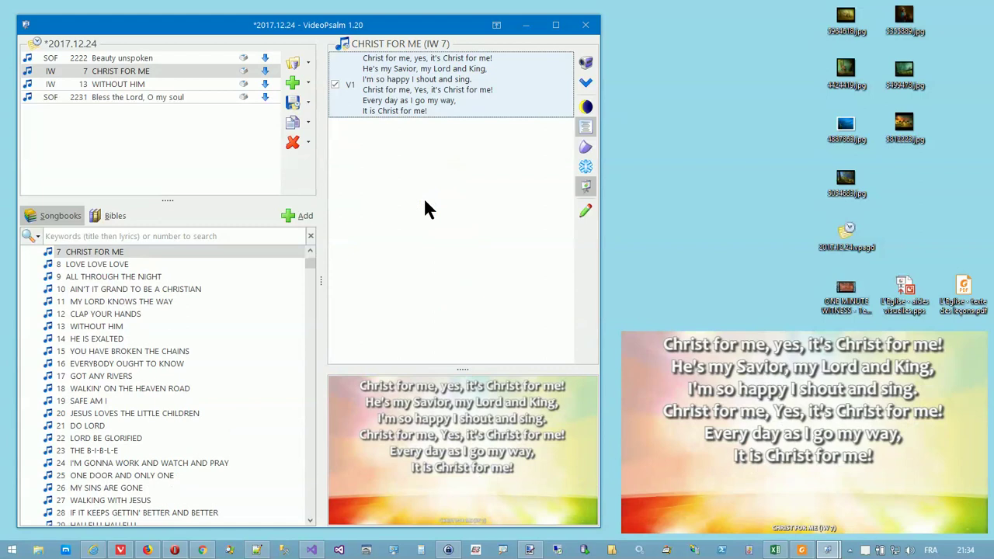
key("Down")
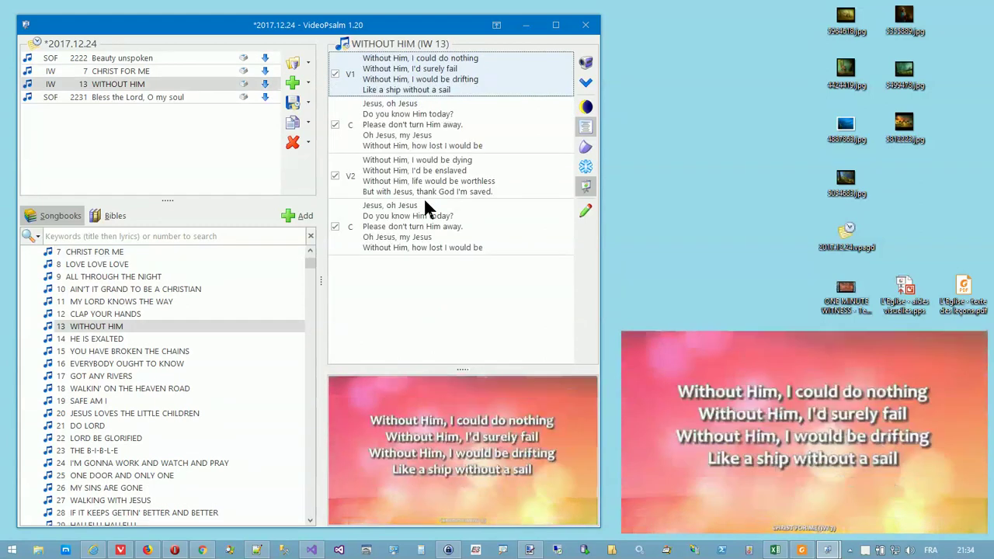
key("Down")
key("Down")
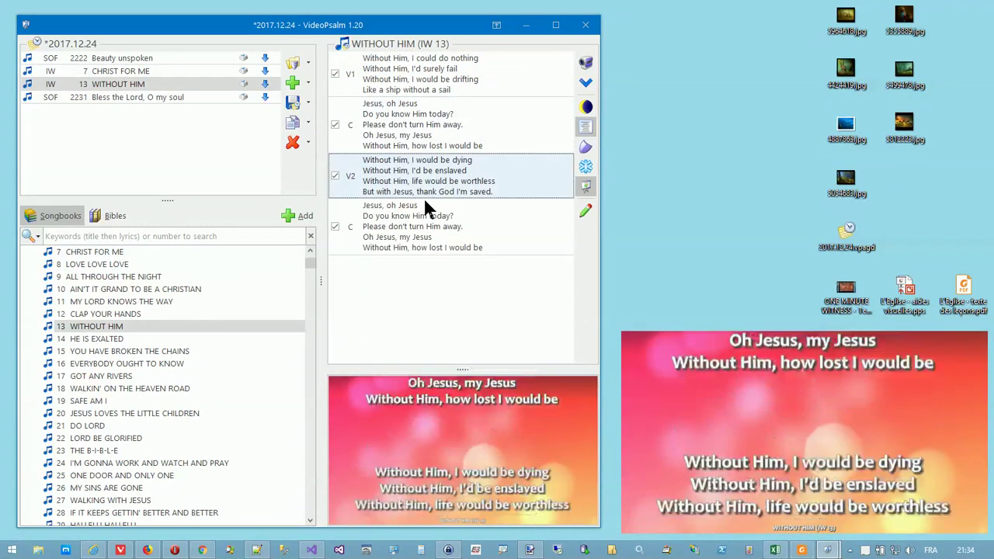
key("Down")
key("Down")
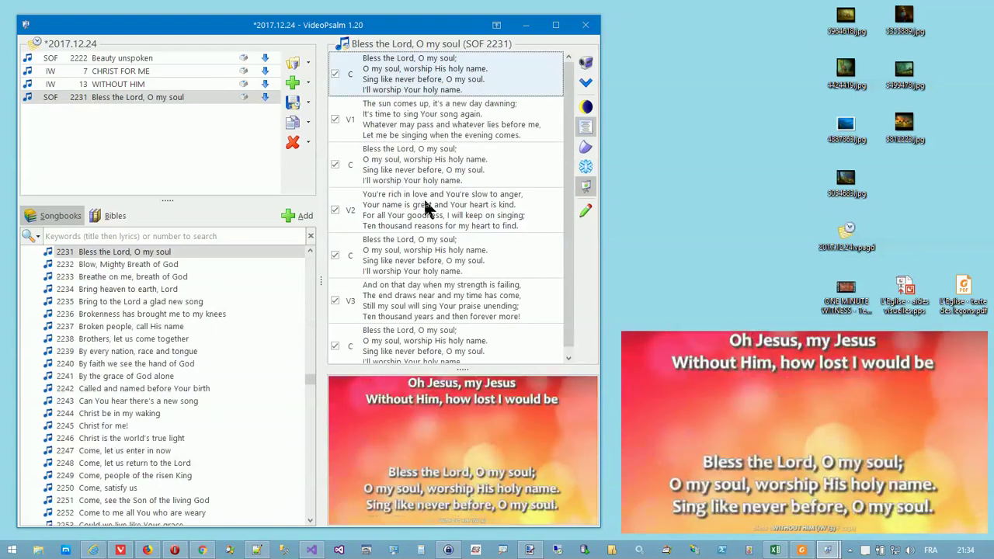
key("3")
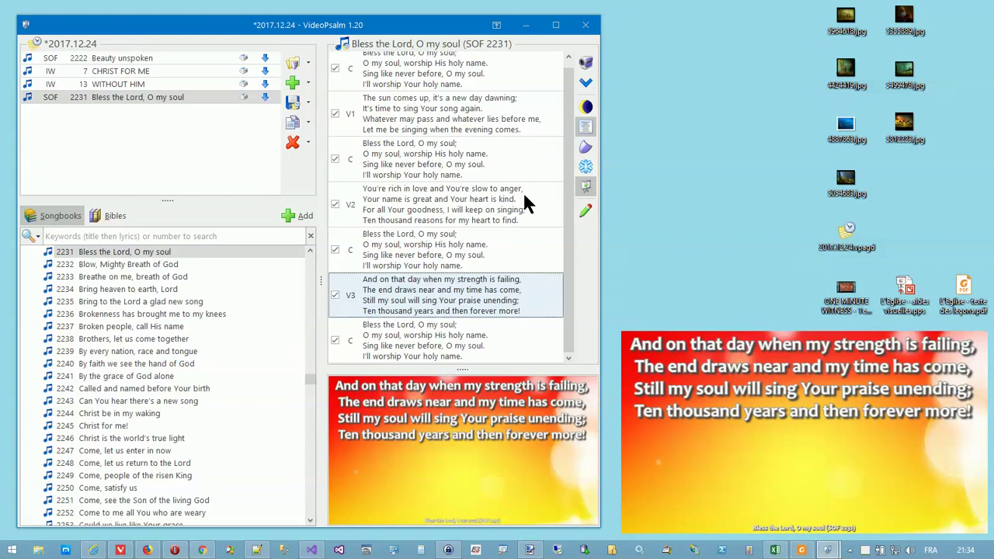
left_click(587, 210)
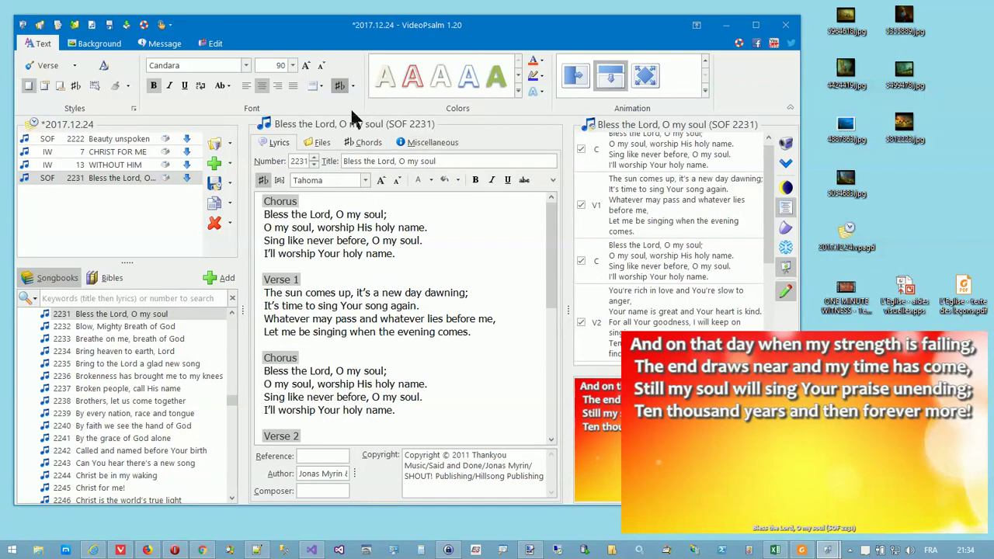
In Options > Agenda, set the default song sequence to 'Continue with the next item'
left_click(216, 43)
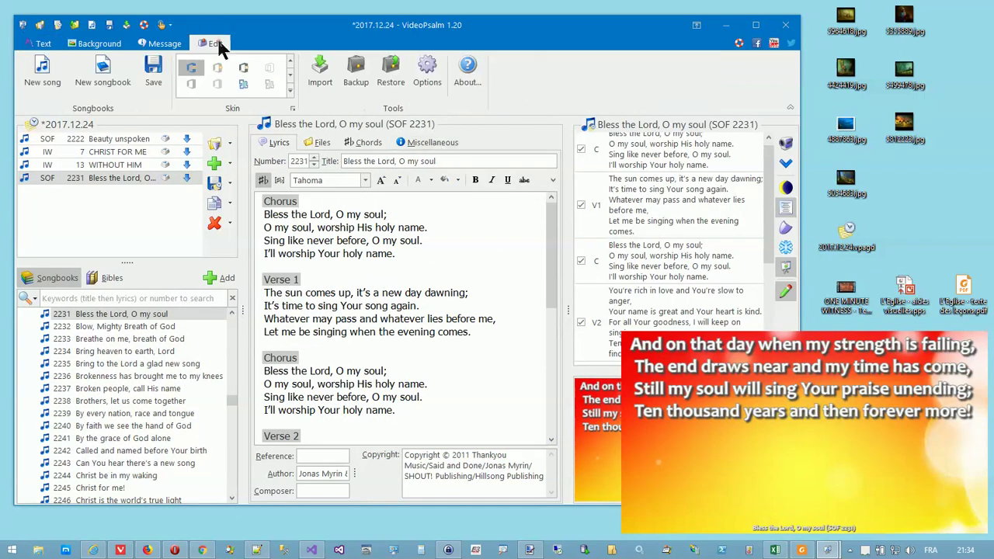
left_click(428, 76)
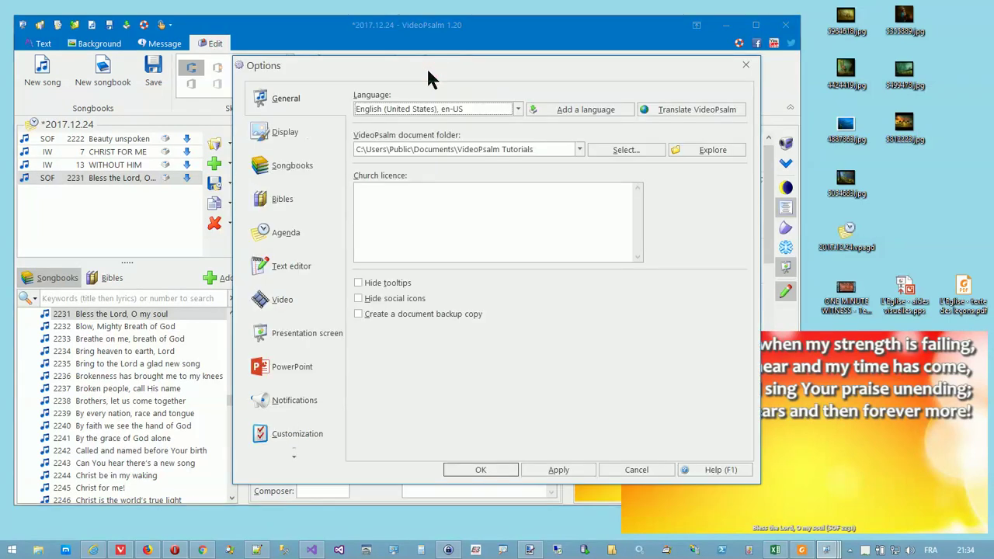
left_click(292, 237)
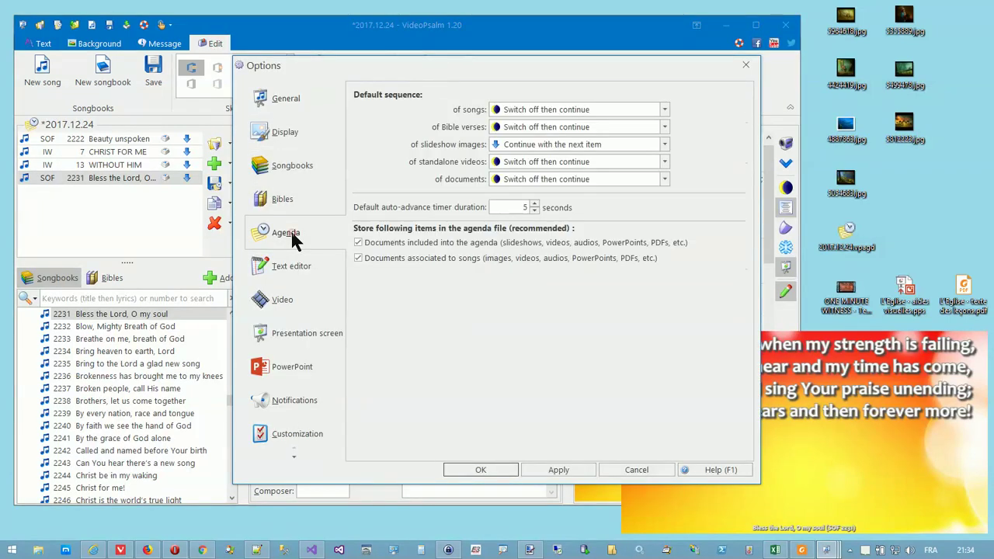
left_click(665, 110)
left_click(578, 124)
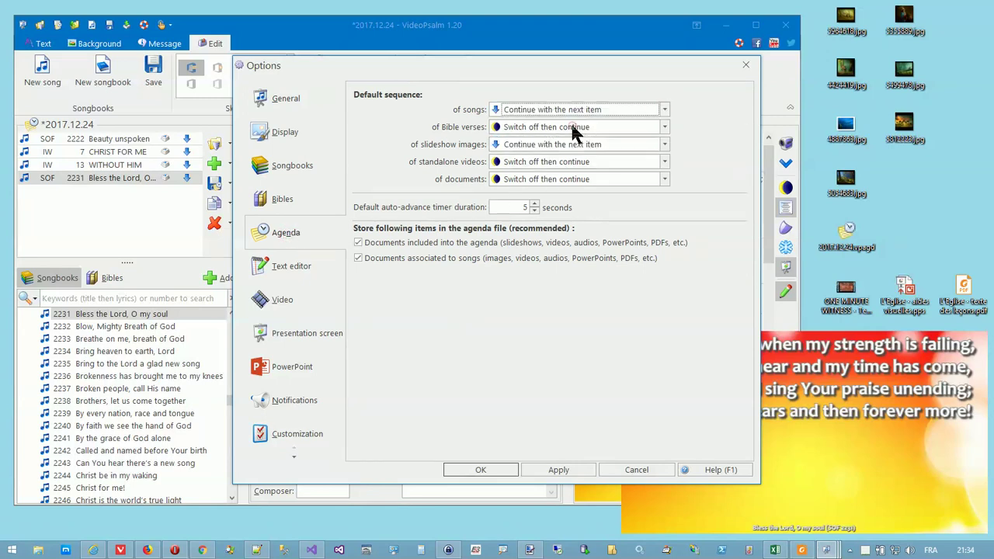